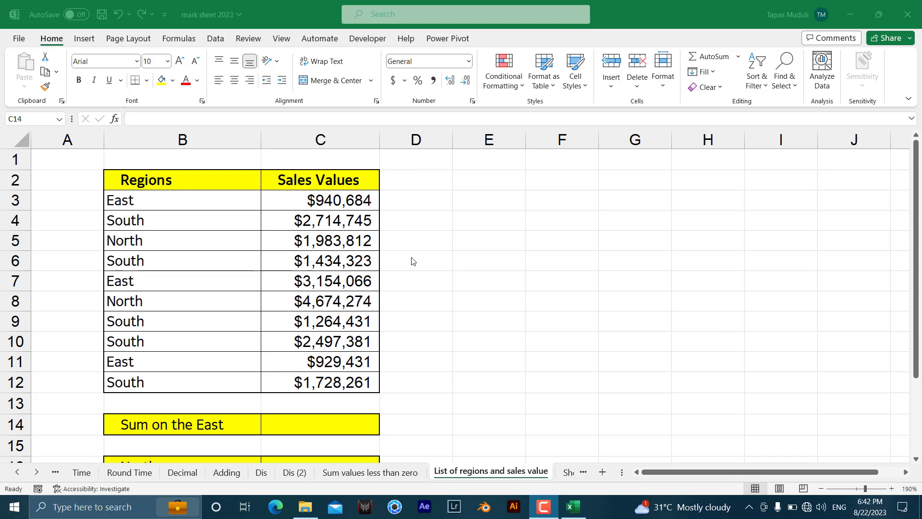
Step: Enter =SUMIF(B3:B12,"East",C3:C12) in C14 to get the East total 5024181.5
click(314, 423)
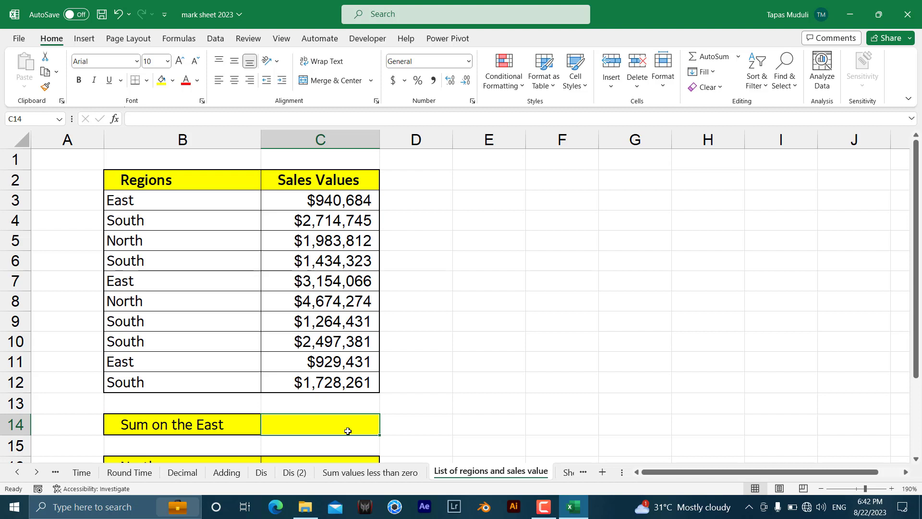
text(=su)
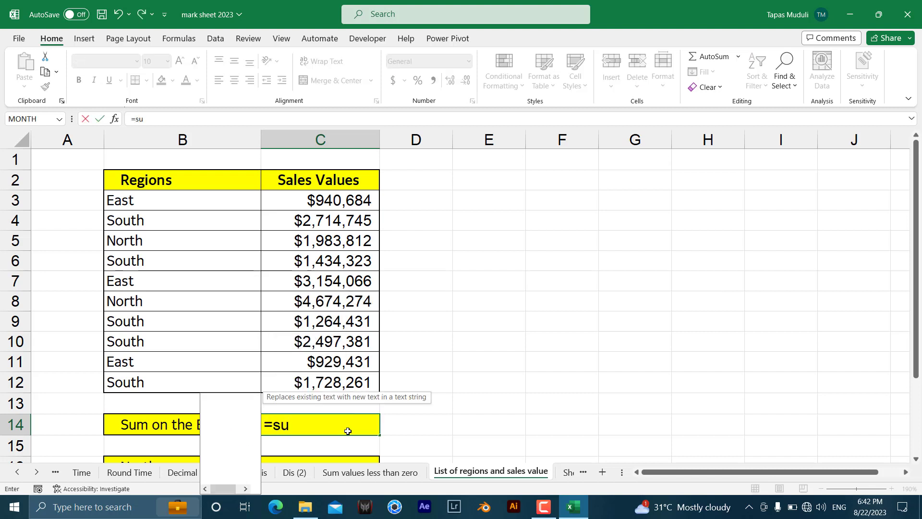
text(mif)
key(Tab)
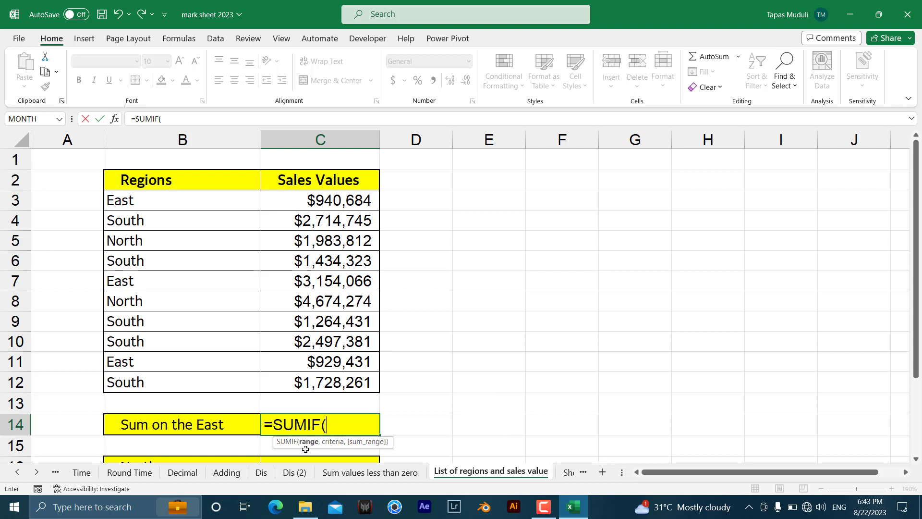
drag(146, 205, 165, 379)
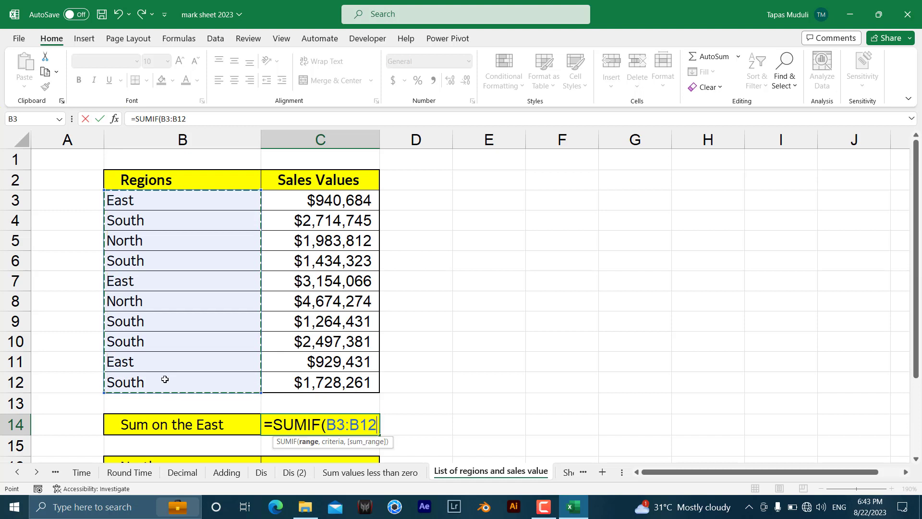
text(,)
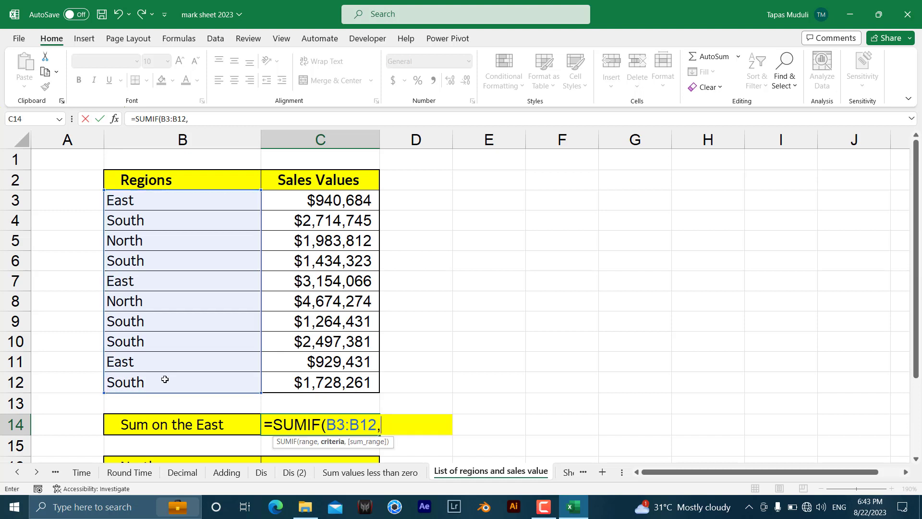
text(")
text(Eas)
text(t")
text(,)
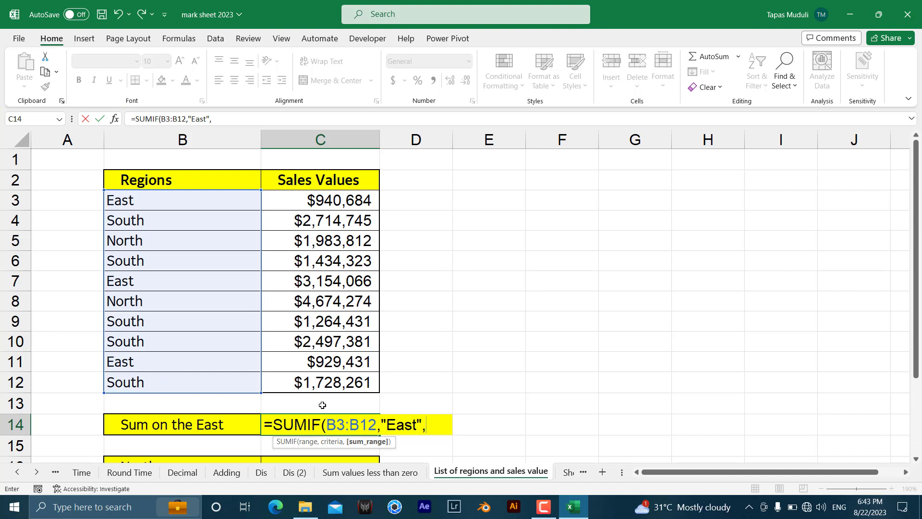
drag(289, 200, 312, 382)
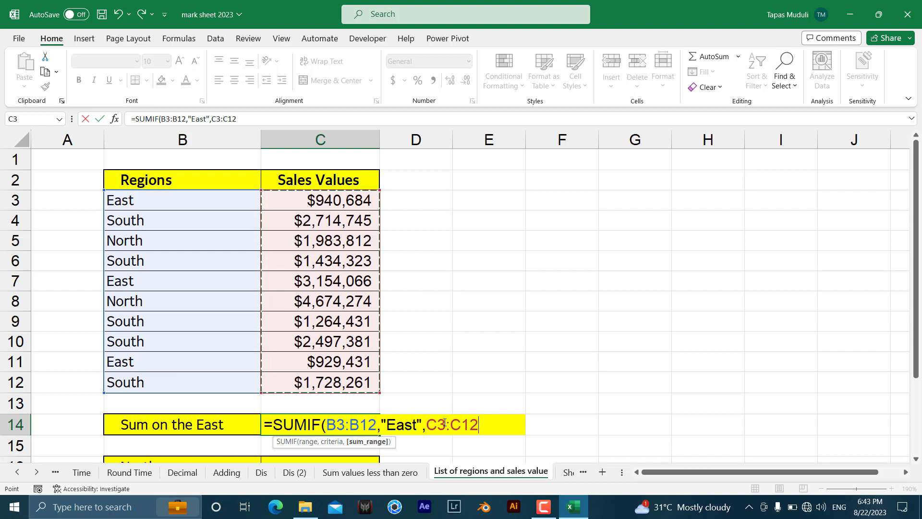
key(Return)
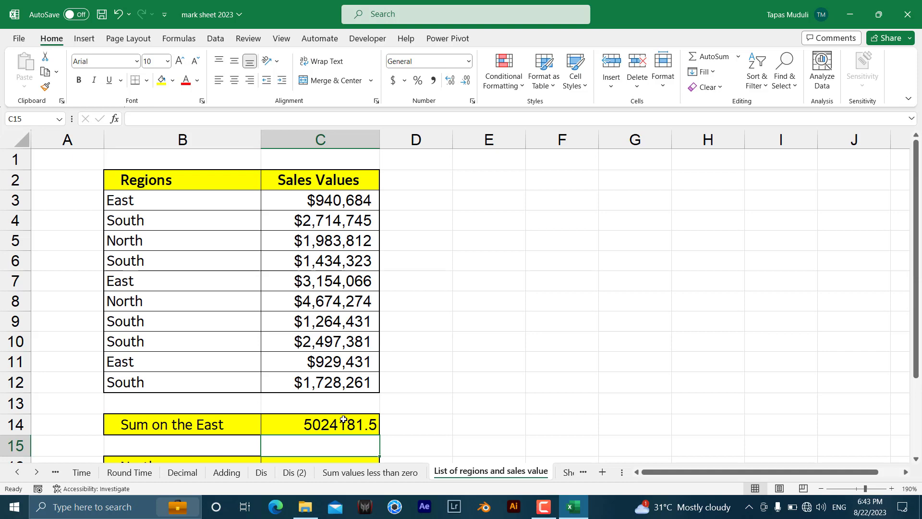
scroll(350, 425, down, 1)
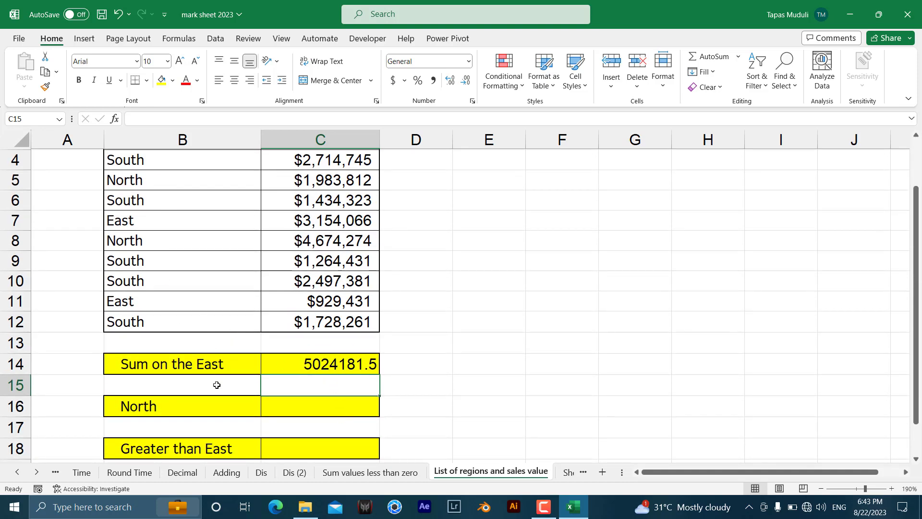
scroll(221, 414, up, 1)
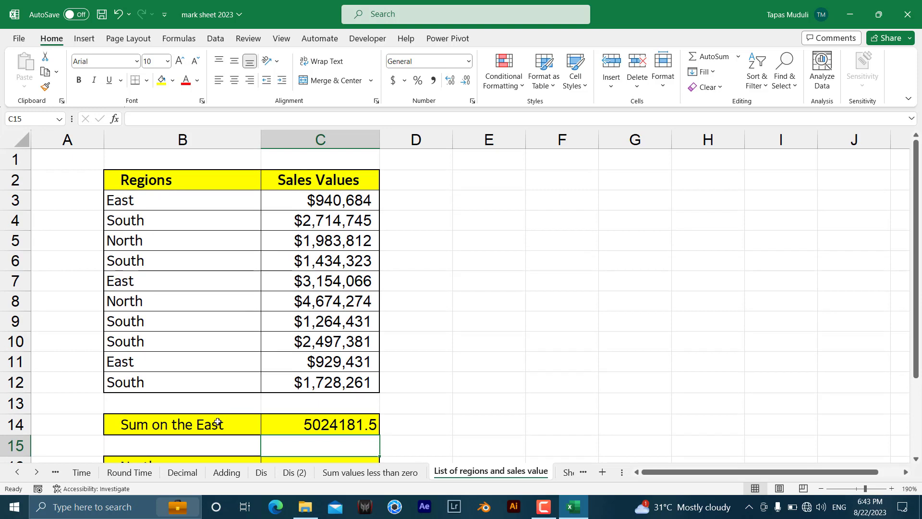
scroll(216, 425, down, 1)
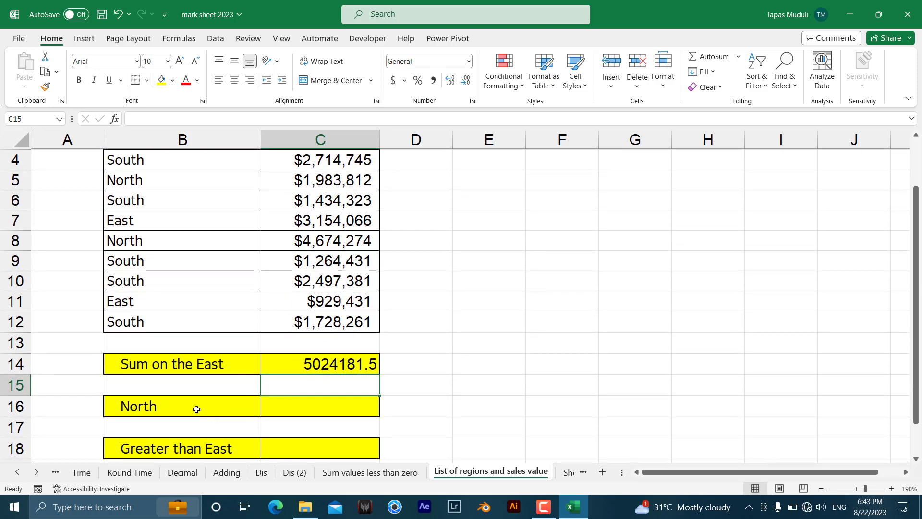
Step: Enter =SUMIF(B3:B12,B16,C3:C12) in C16, using the North label as criteria, giving 6658086.12
click(327, 410)
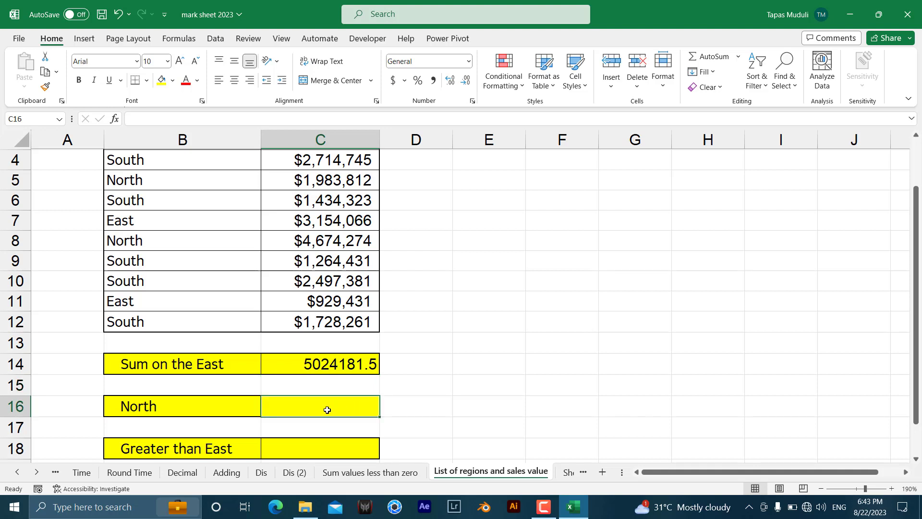
text(=)
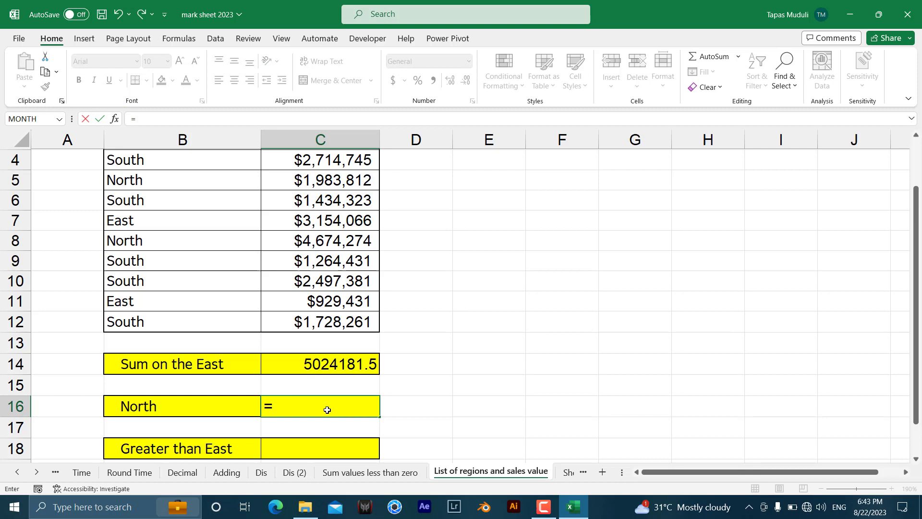
text(sum)
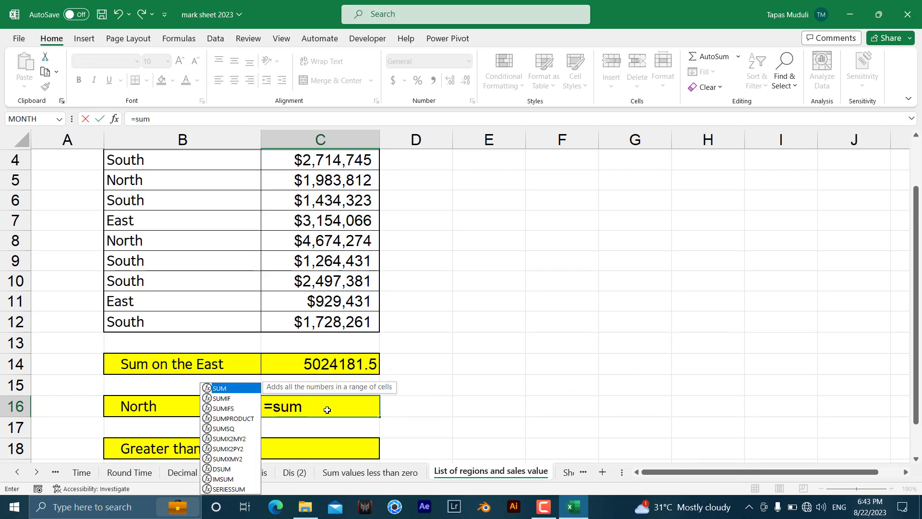
text(if()
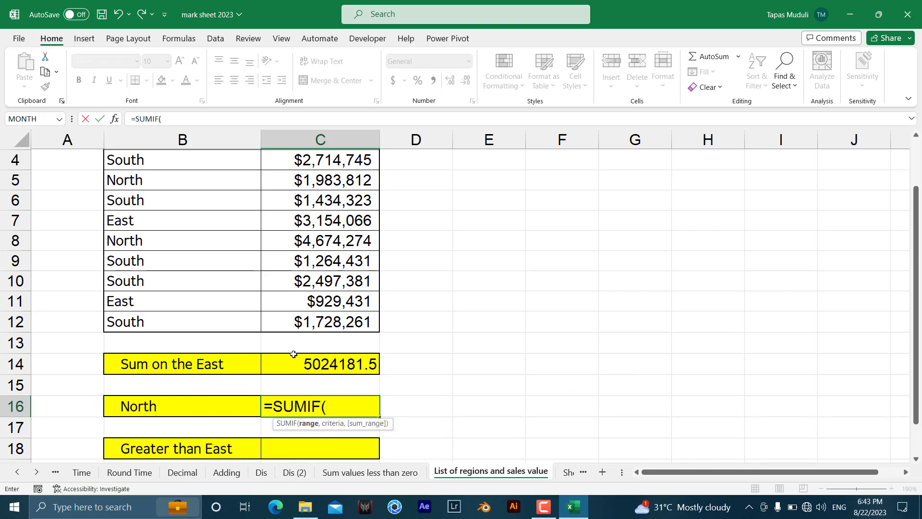
scroll(188, 288, up, 3)
drag(160, 204, 164, 378)
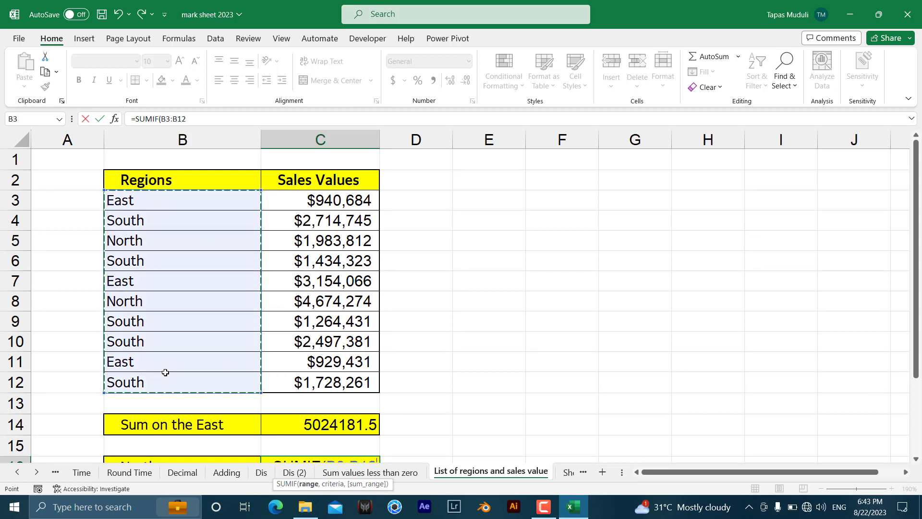
text(,)
scroll(165, 373, down, 3)
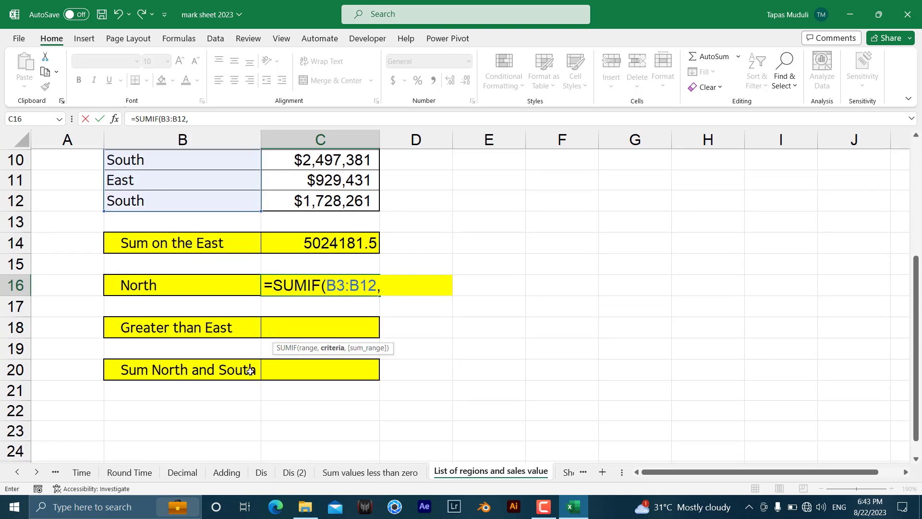
click(162, 285)
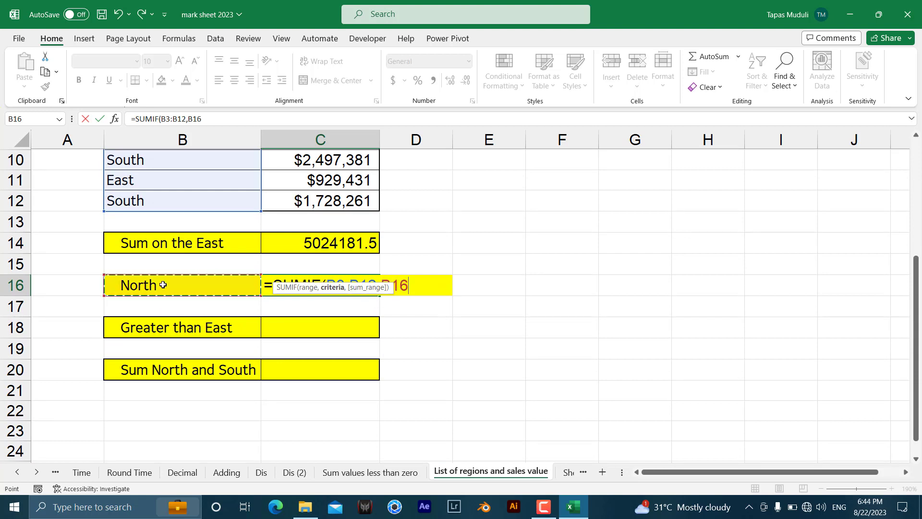
text(,)
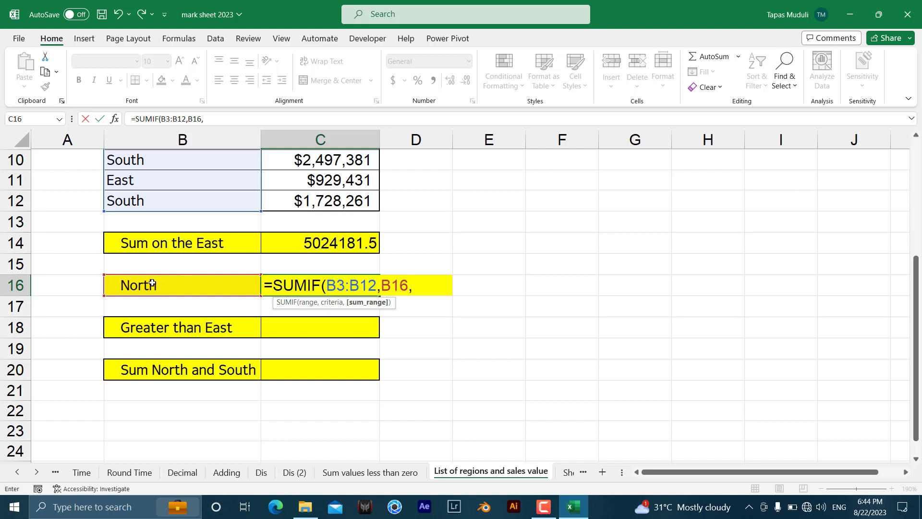
scroll(174, 303, up, 1)
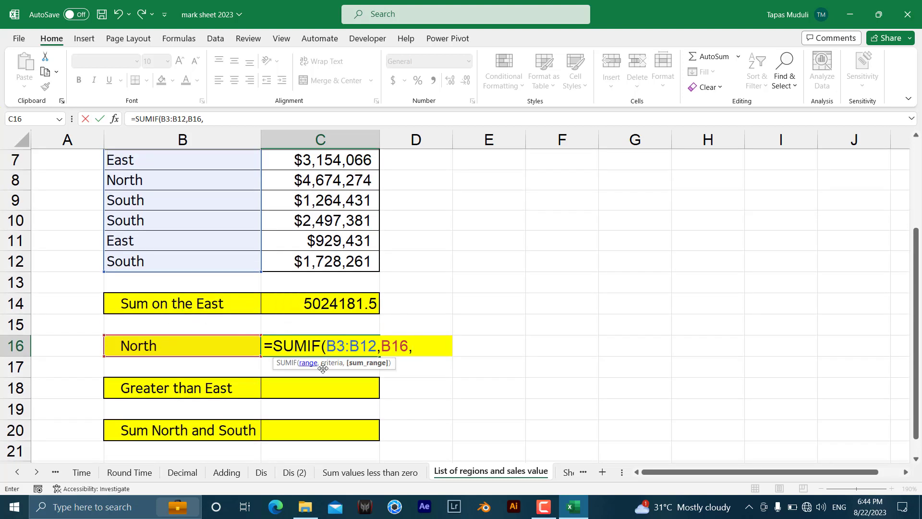
scroll(332, 281, up, 1)
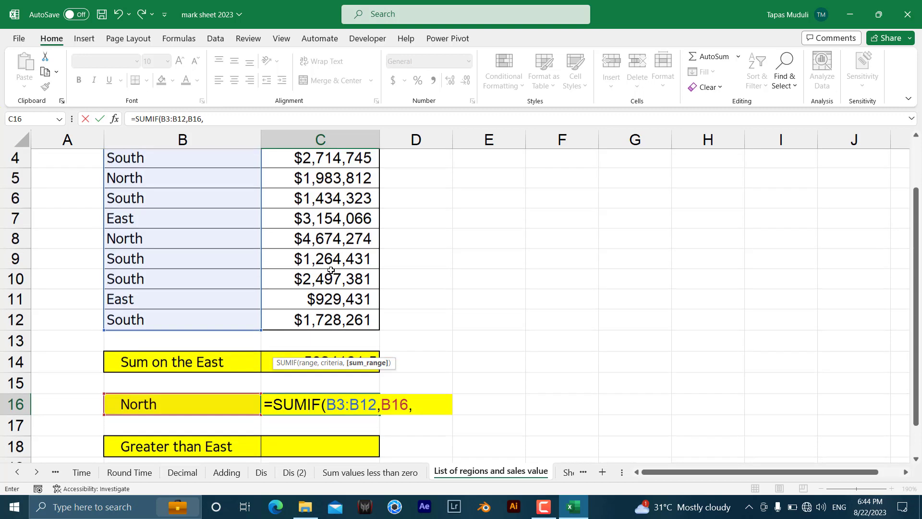
scroll(328, 270, up, 1)
scroll(320, 238, up, 1)
drag(315, 199, 324, 376)
scroll(324, 376, down, 2)
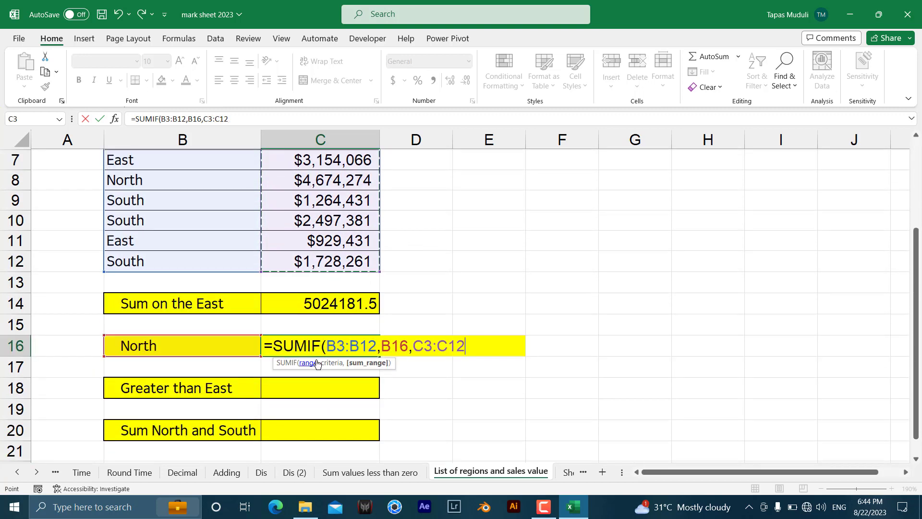
key(Return)
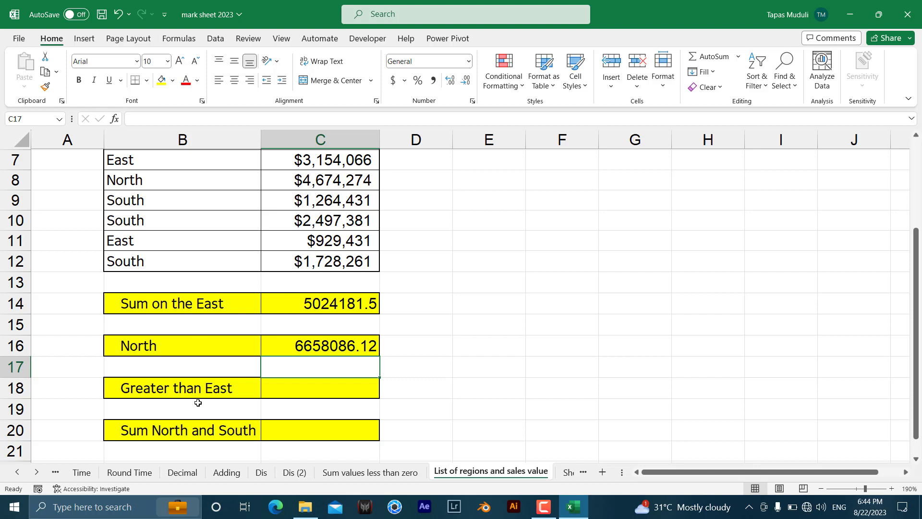
Step: Enter =SUMIF(B3:B12,">East",C3:C12) in C18 for the Greater than East total 16297226.89
click(303, 391)
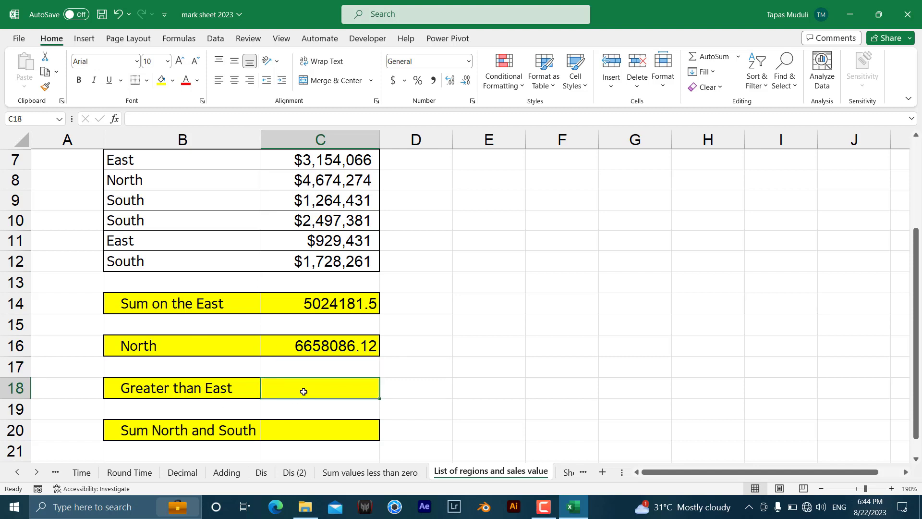
text(=su)
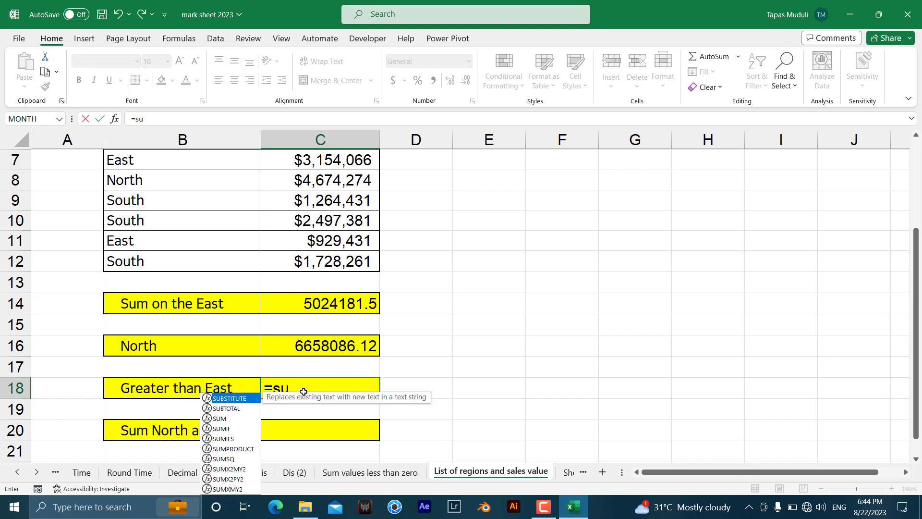
text(mif)
key(Tab)
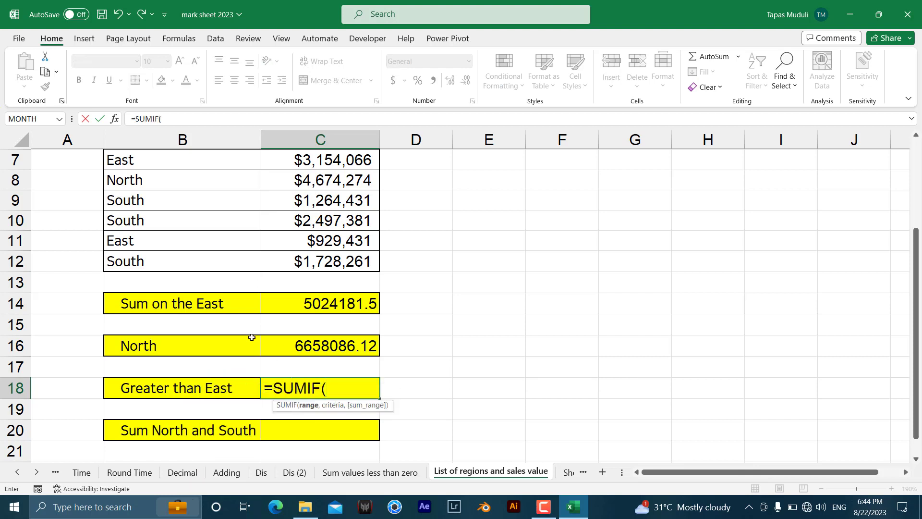
scroll(216, 303, up, 3)
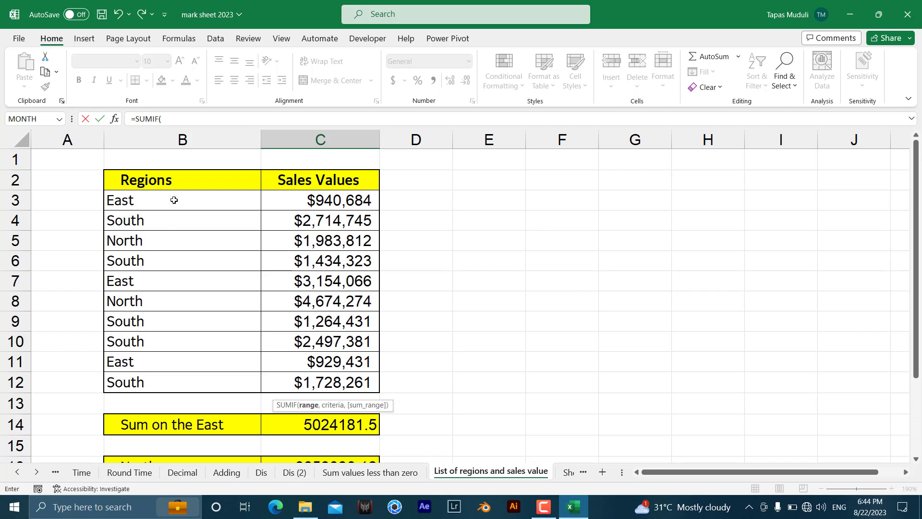
drag(174, 201, 174, 382)
scroll(173, 374, down, 3)
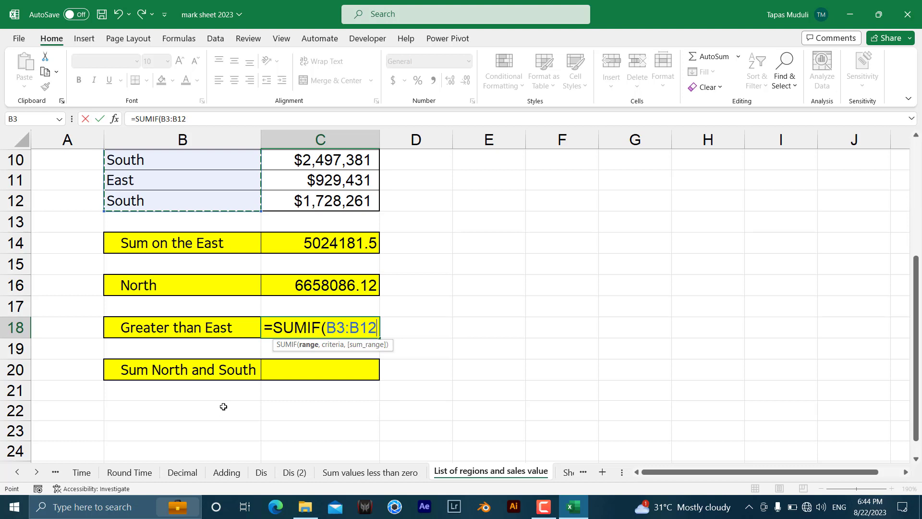
text(,")
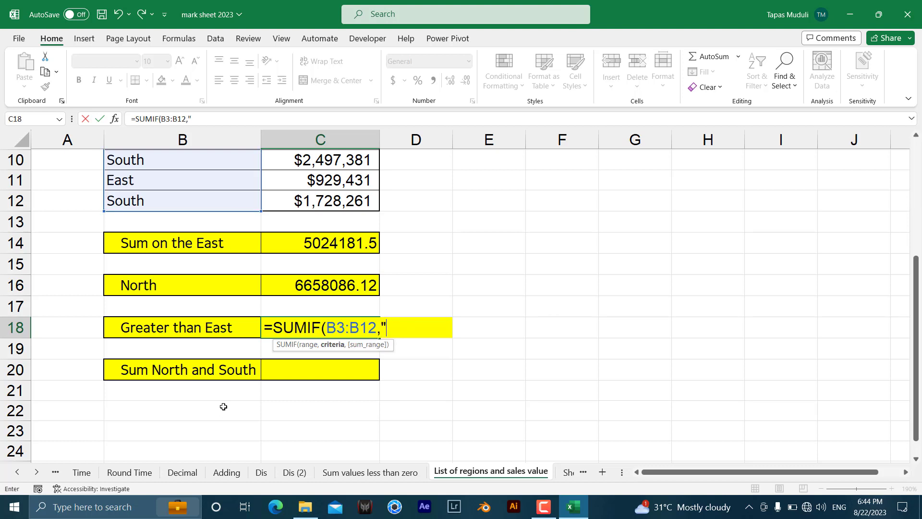
text(>)
text(Ea)
text(st")
text(,)
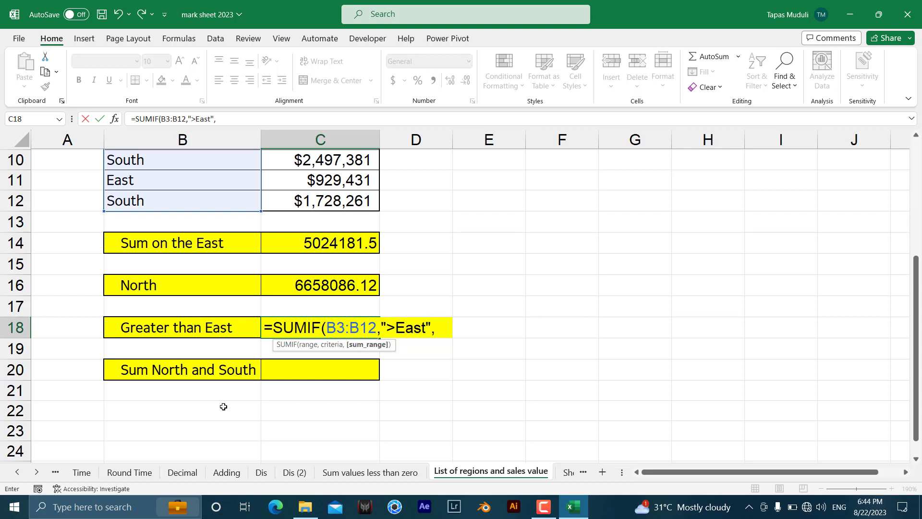
scroll(170, 268, up, 3)
scroll(169, 268, up, 3)
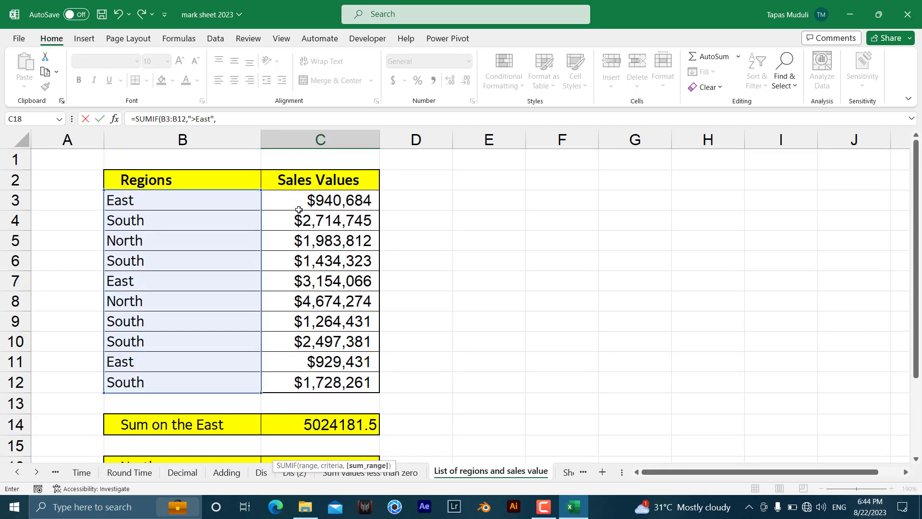
drag(299, 203, 317, 378)
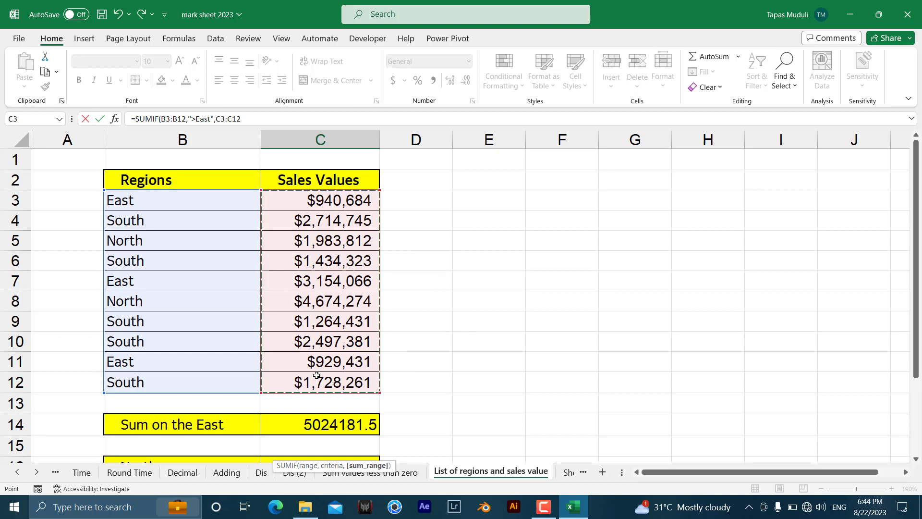
scroll(317, 376, down, 3)
key(Return)
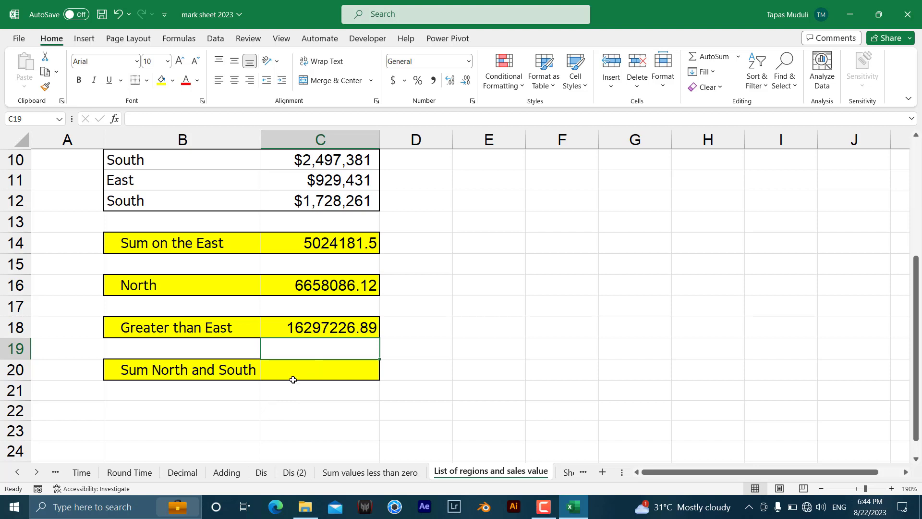
click(297, 370)
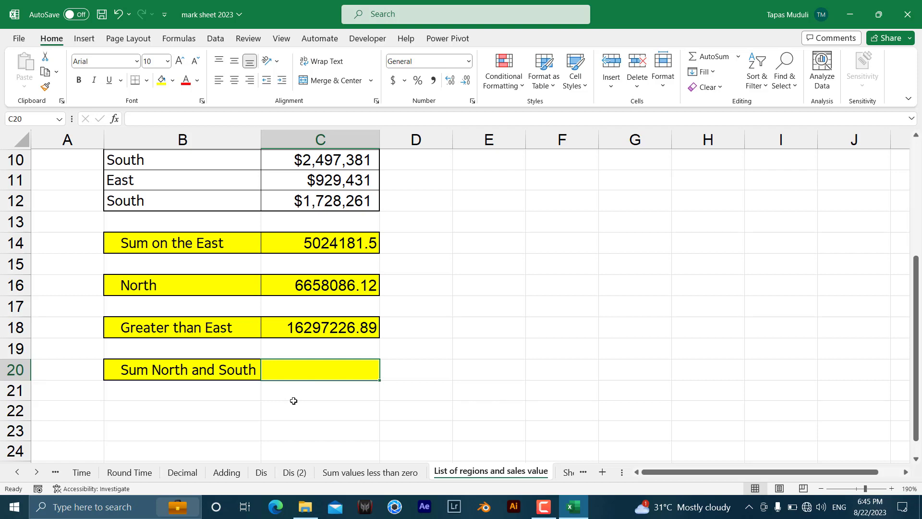
scroll(294, 400, up, 3)
scroll(216, 353, up, 3)
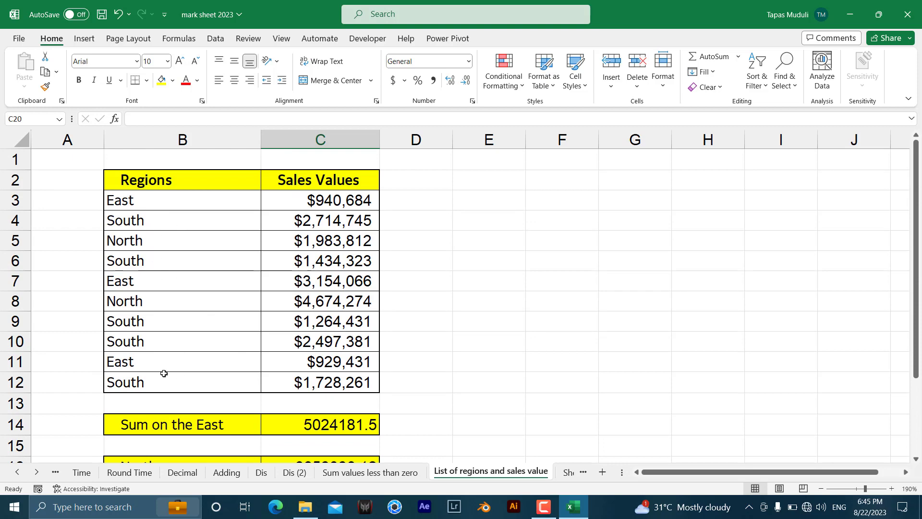
scroll(164, 373, down, 3)
scroll(163, 373, down, 3)
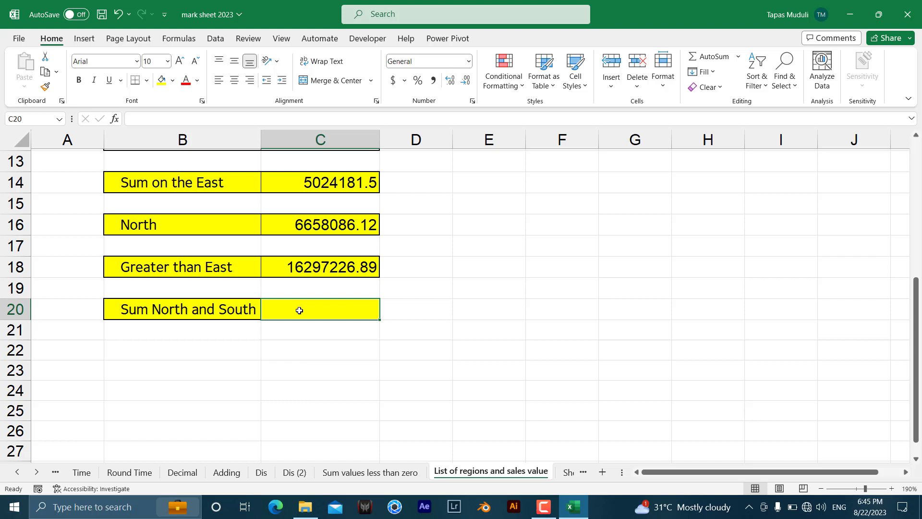
text(=su)
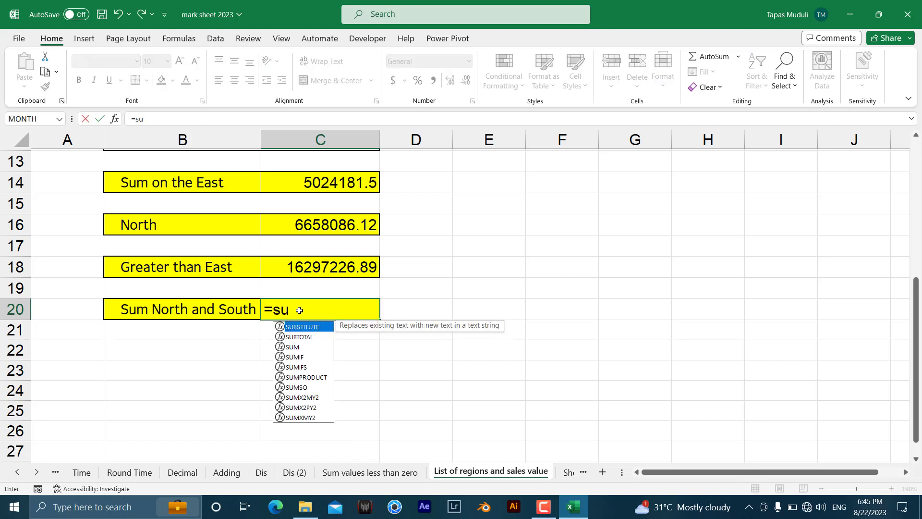
text(mif()
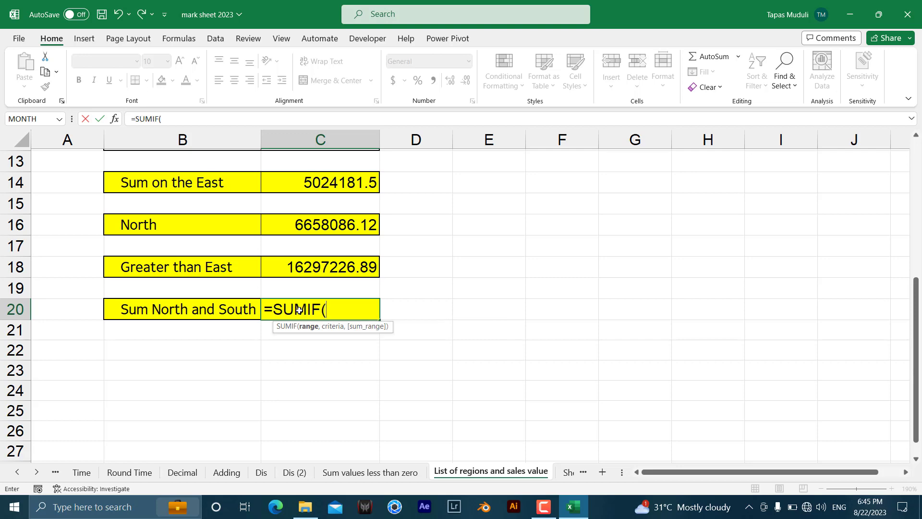
scroll(252, 306, up, 4)
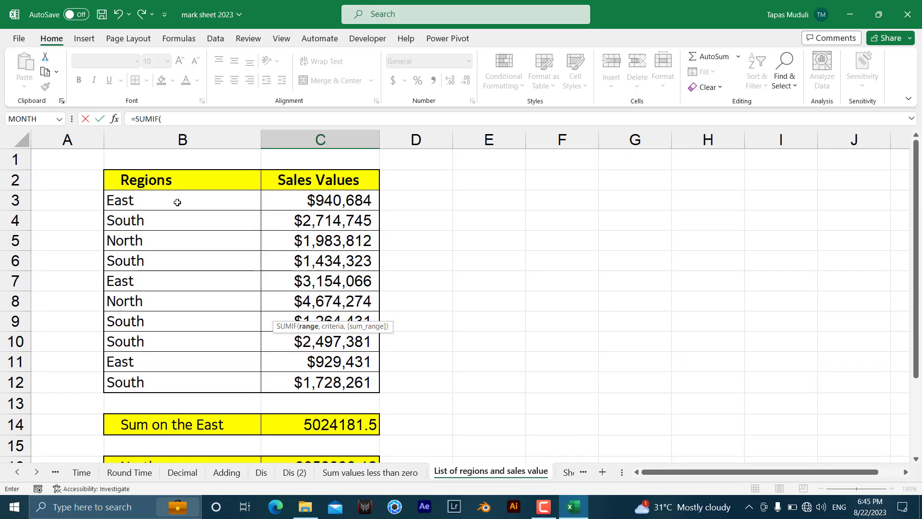
drag(177, 202, 177, 382)
scroll(176, 385, down, 3)
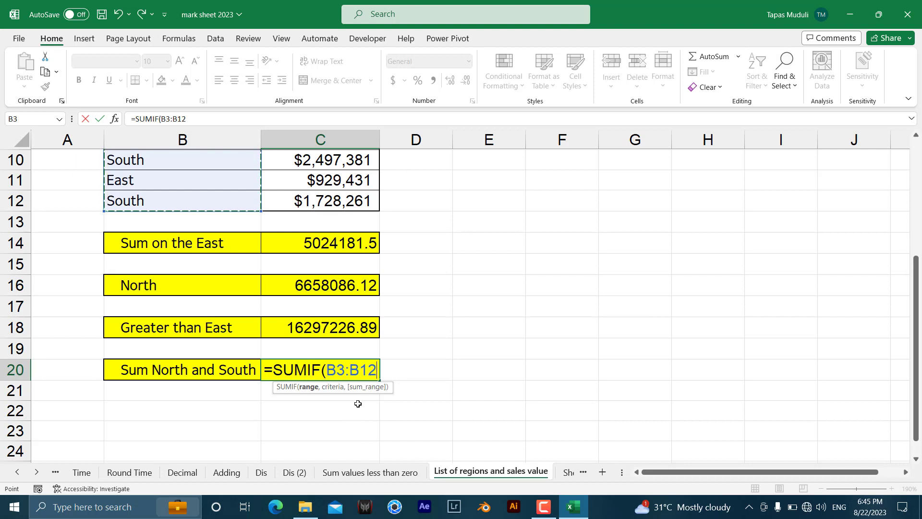
text(,)
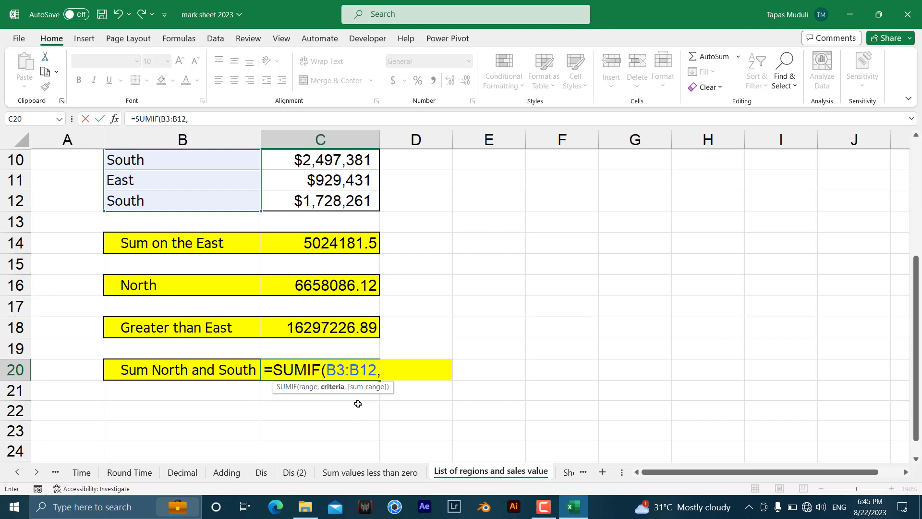
text(")
text(?)
text(o)
text(*)
text(,)
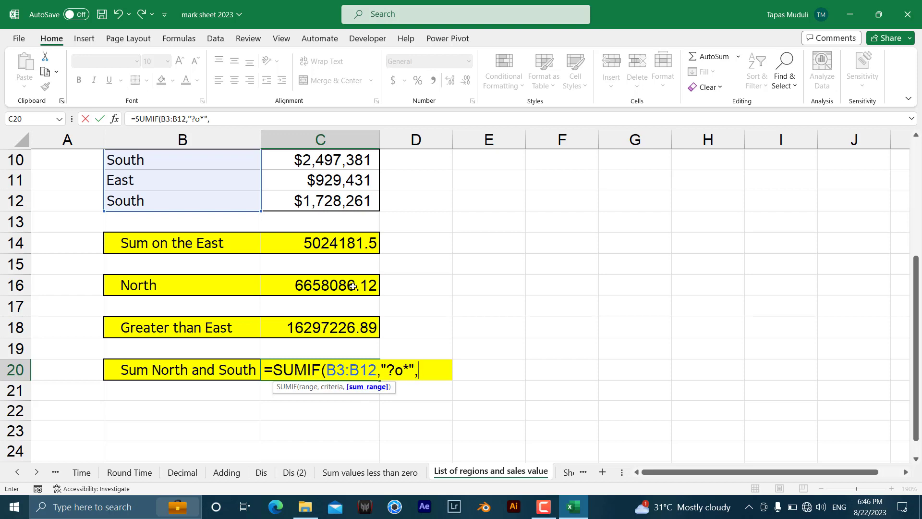
scroll(352, 286, up, 6)
drag(332, 200, 332, 378)
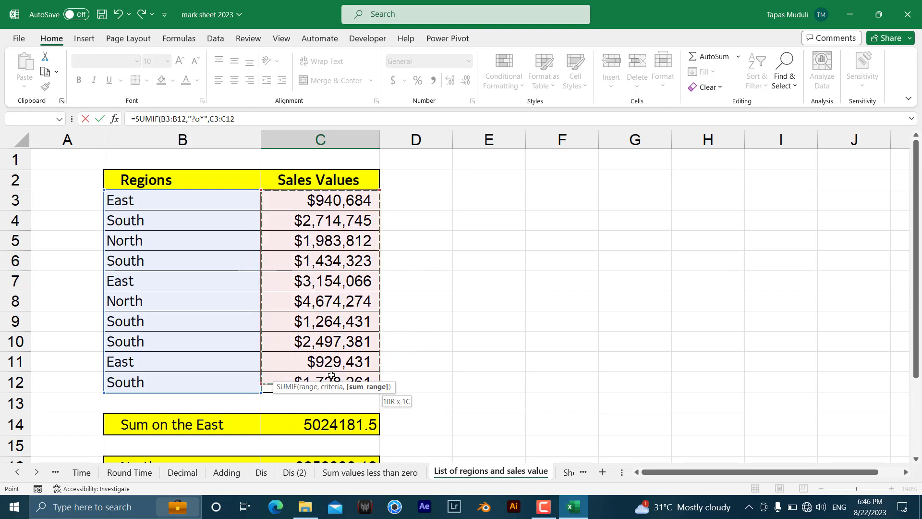
scroll(446, 331, down, 6)
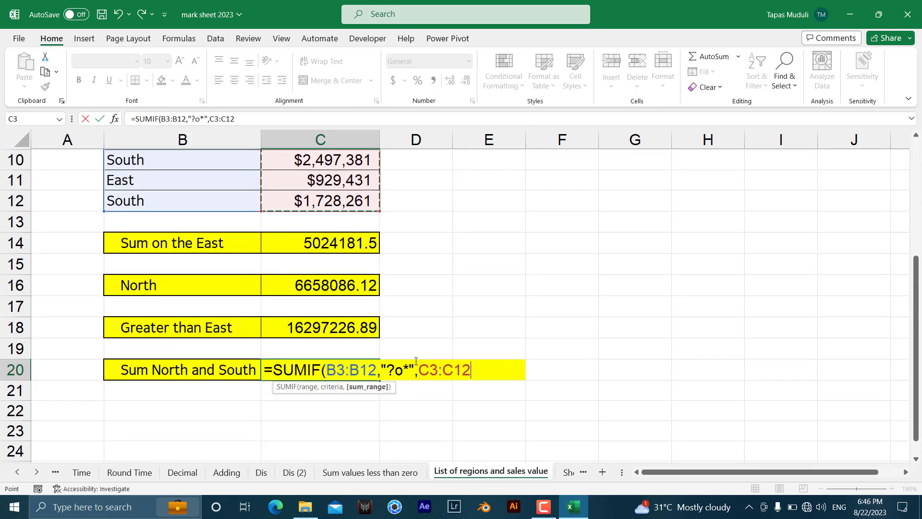
Step: Commit =SUMIF(B3:B12,"?o*",C3:C12) in C20 for the North and South total
key(Return)
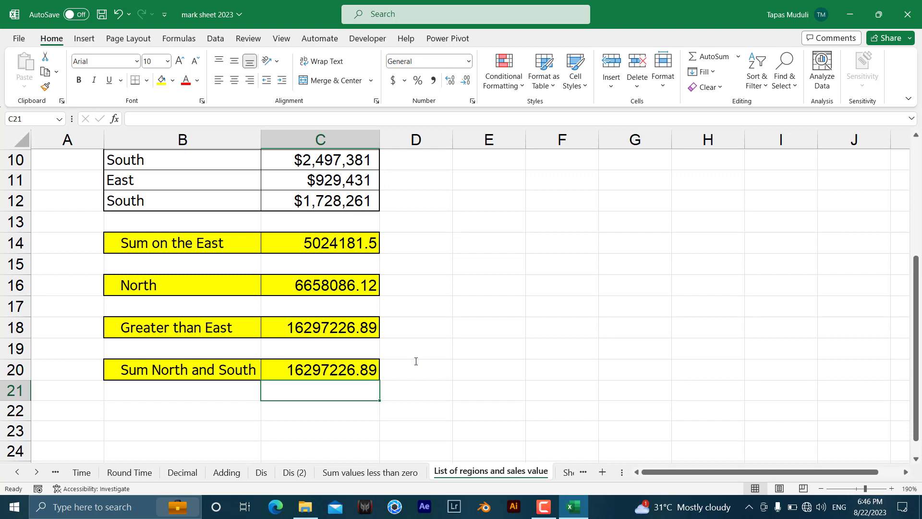
click(332, 375)
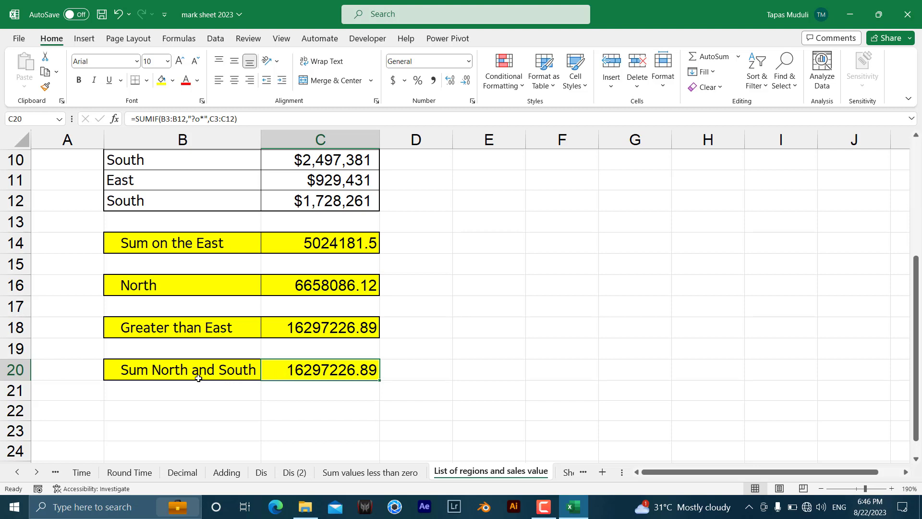
scroll(308, 385, up, 2)
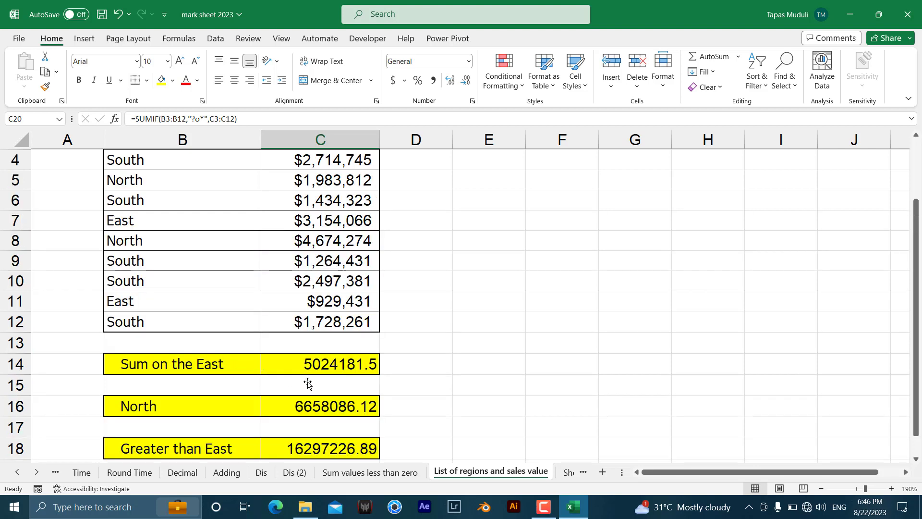
scroll(309, 385, down, 2)
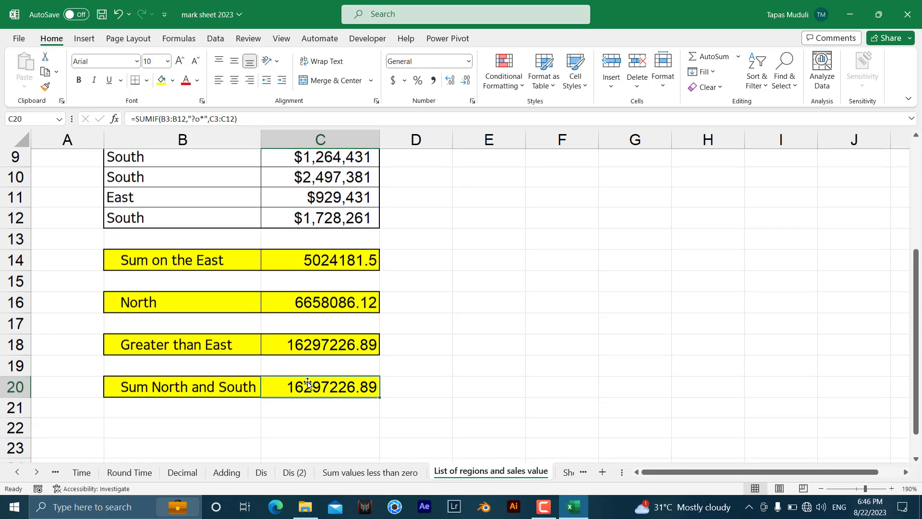
scroll(308, 385, down, 1)
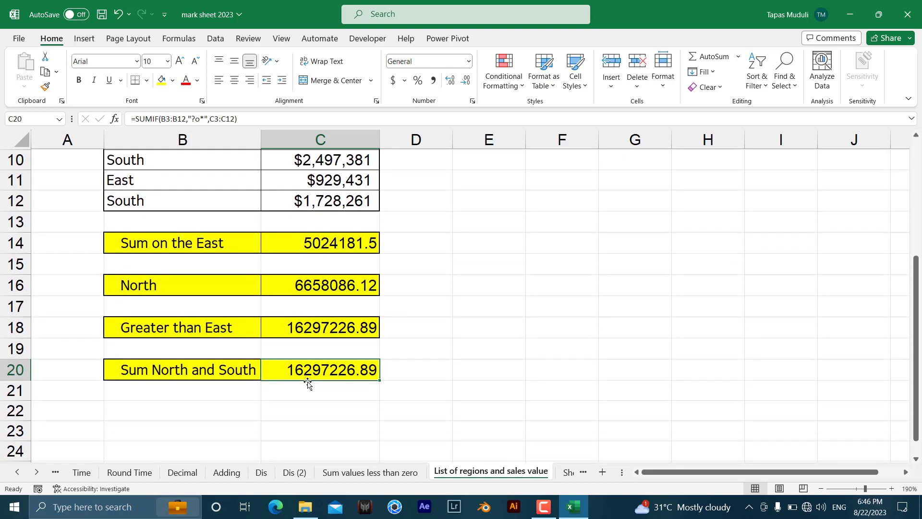